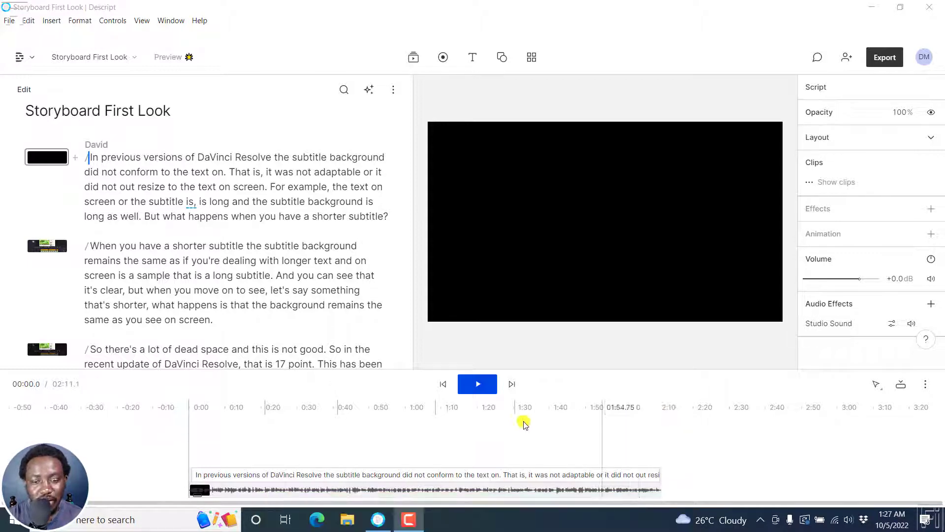
Step: Put the cursor at the start of the first paragraph and open the quick-actions search with Ctrl+K
left_click(131, 157)
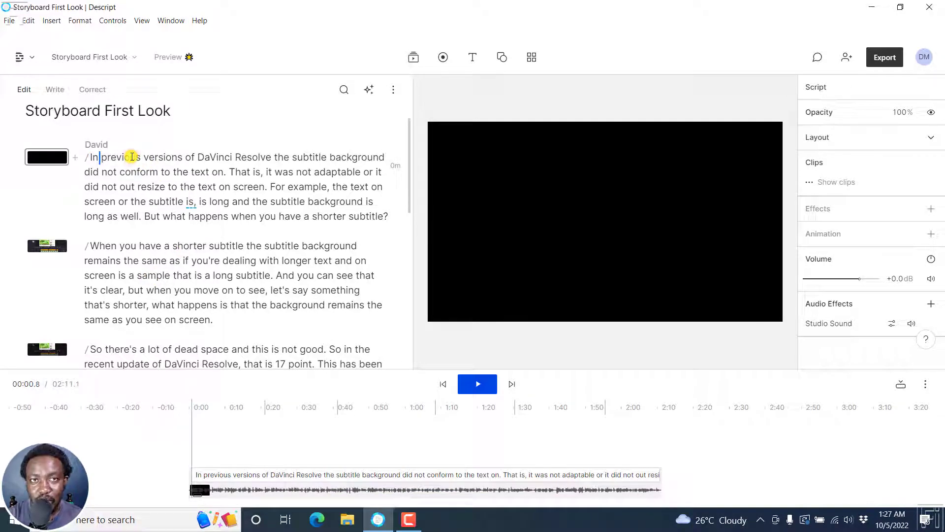
key("ctrl+k")
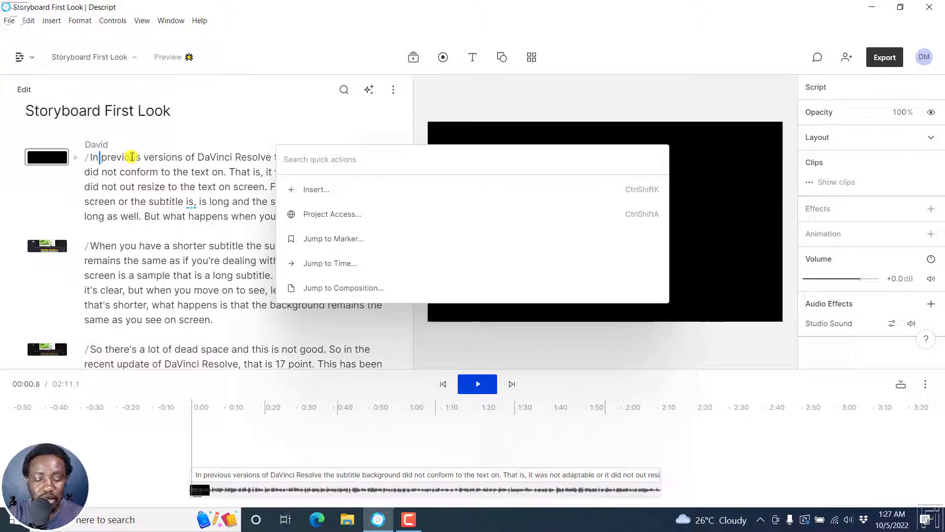
Step: Search quick actions for 'fanc', dismiss it, and open the Text toolbar's layer-type dropdown
type("fanc")
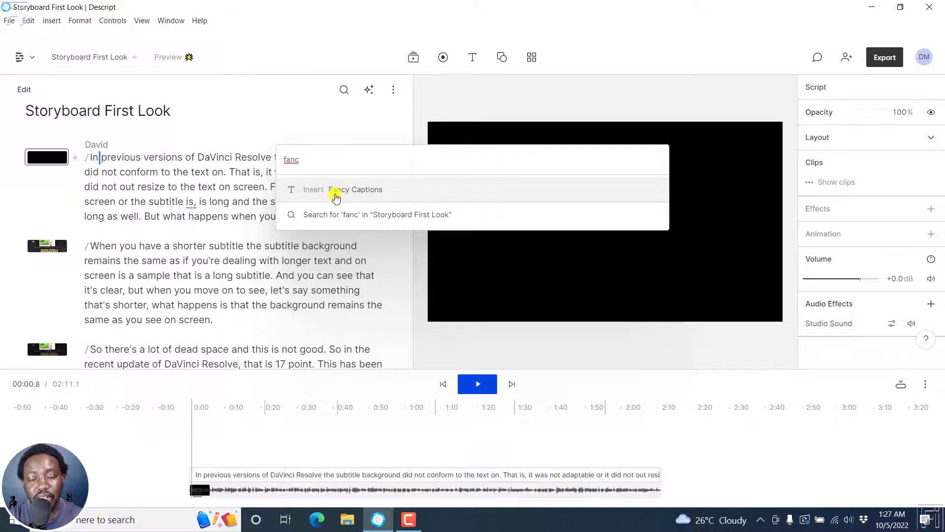
left_click(282, 101)
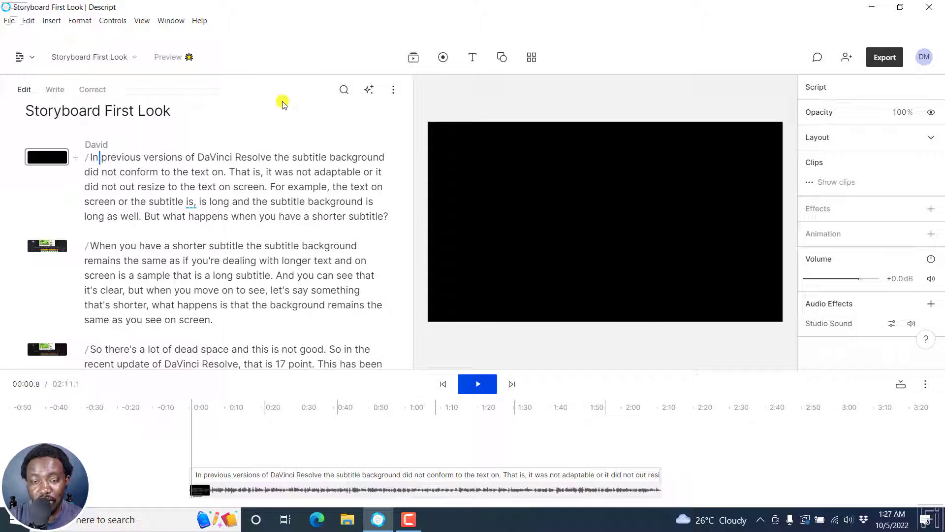
left_click(473, 58)
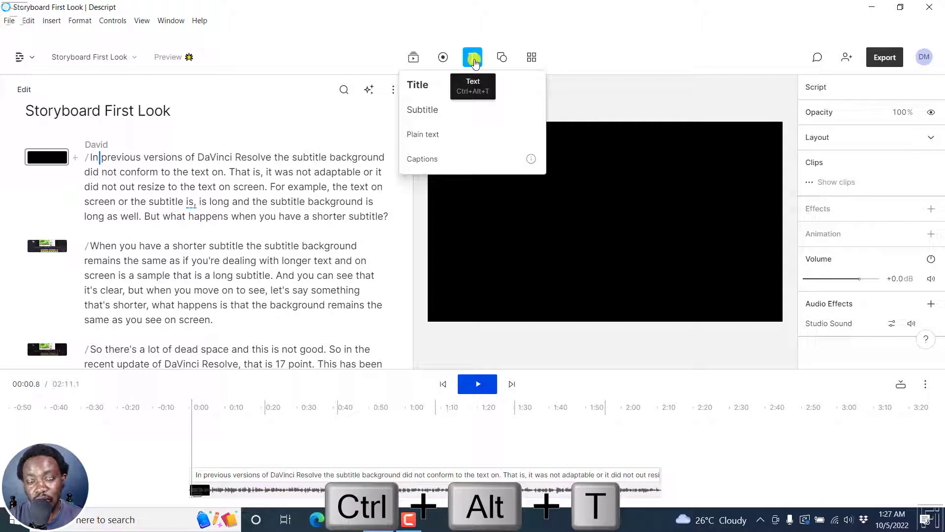
Step: Choose Captions from the Text dropdown to add a Fancy Captions layer over the video
left_click(470, 158)
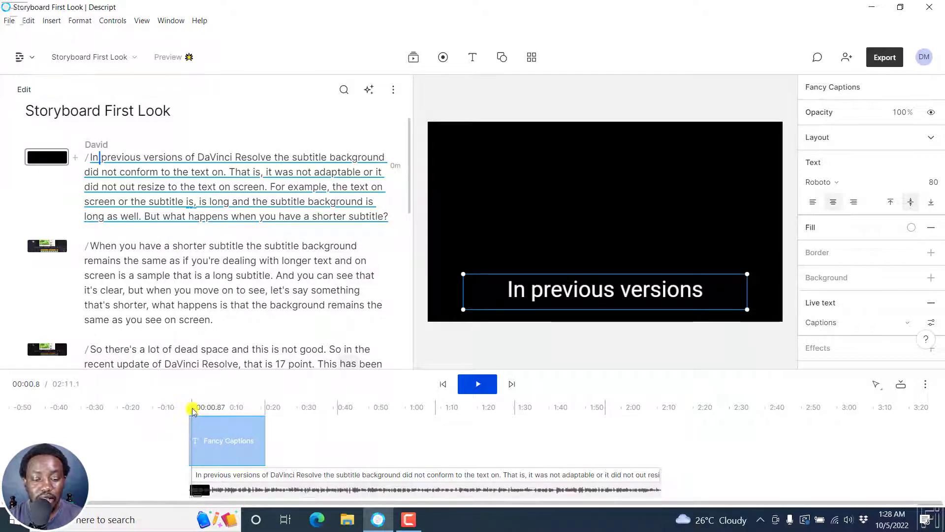
left_click_drag(197, 407, 251, 406)
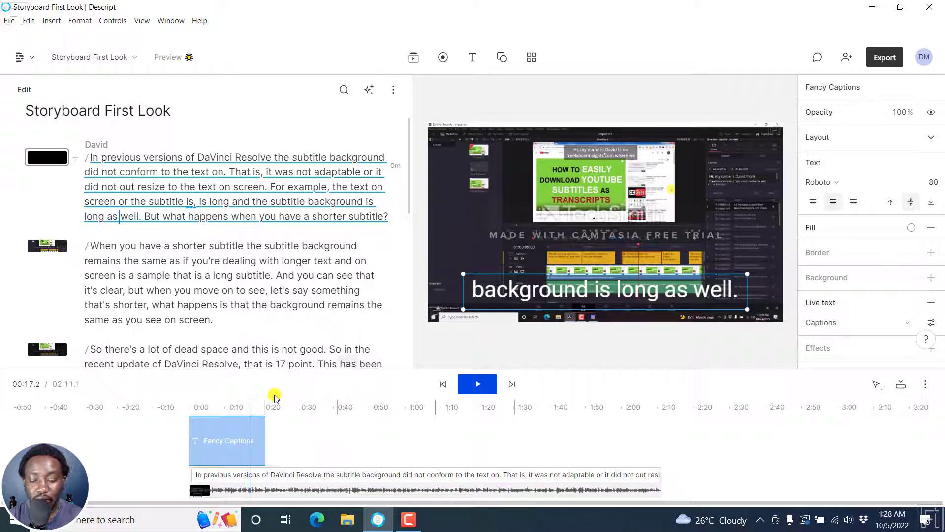
key("Home")
key("space")
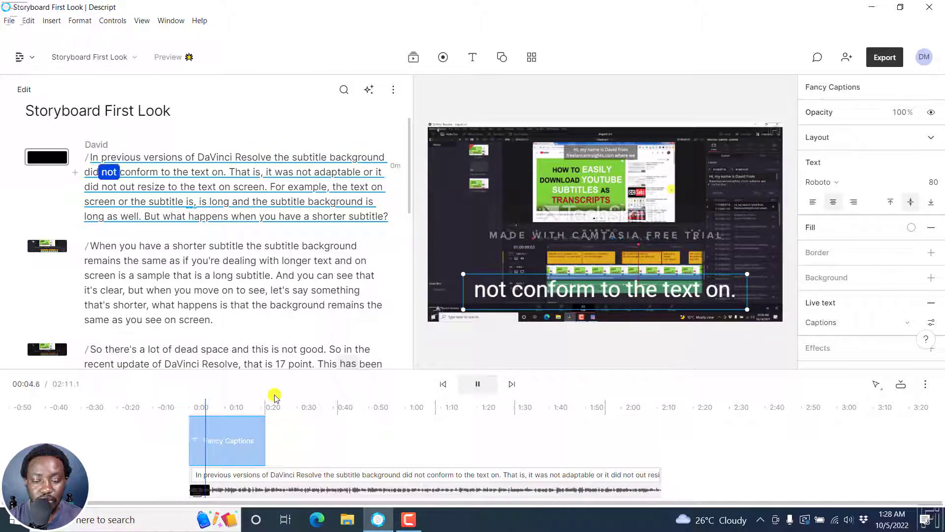
key("space")
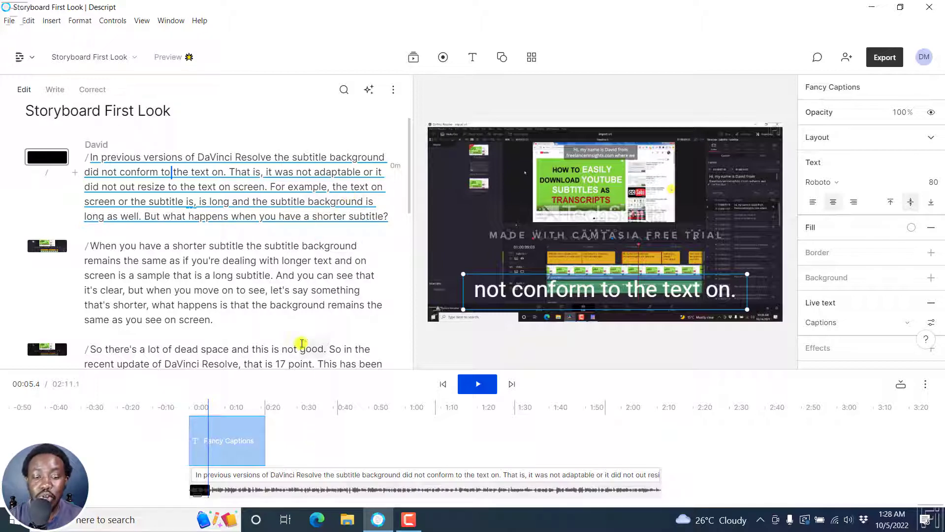
Step: Drag the Fancy Captions clip's right edge to the video end (~2:10) and spot-check captions along the timeline
left_click(264, 434)
left_click_drag(264, 434, 660, 426)
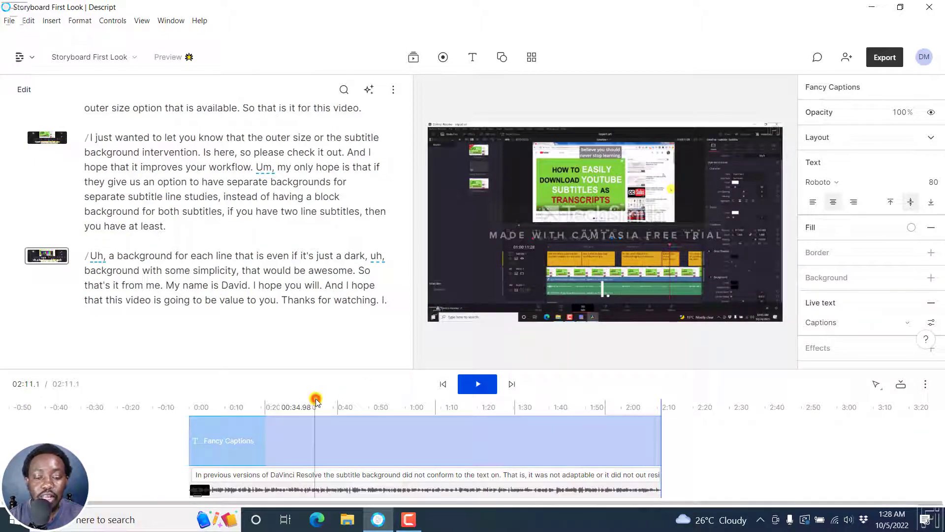
left_click(412, 407)
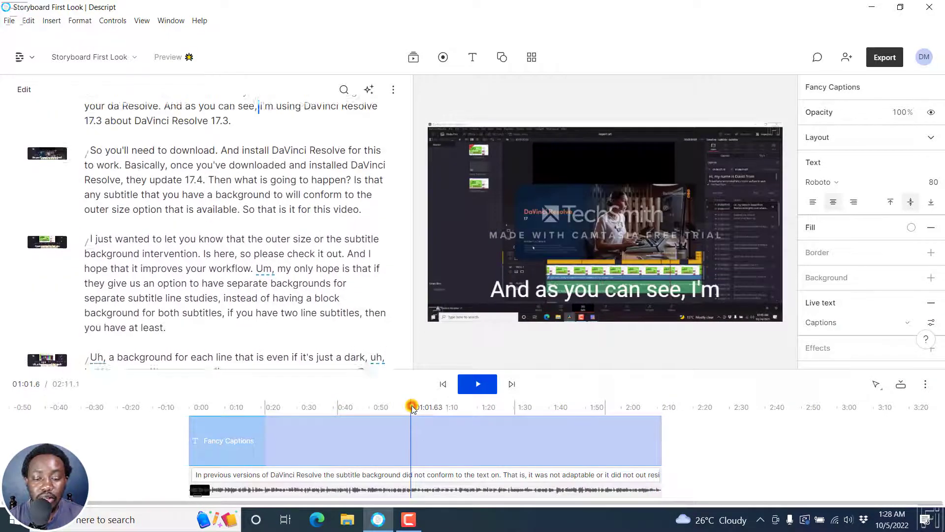
left_click(494, 406)
left_click(553, 406)
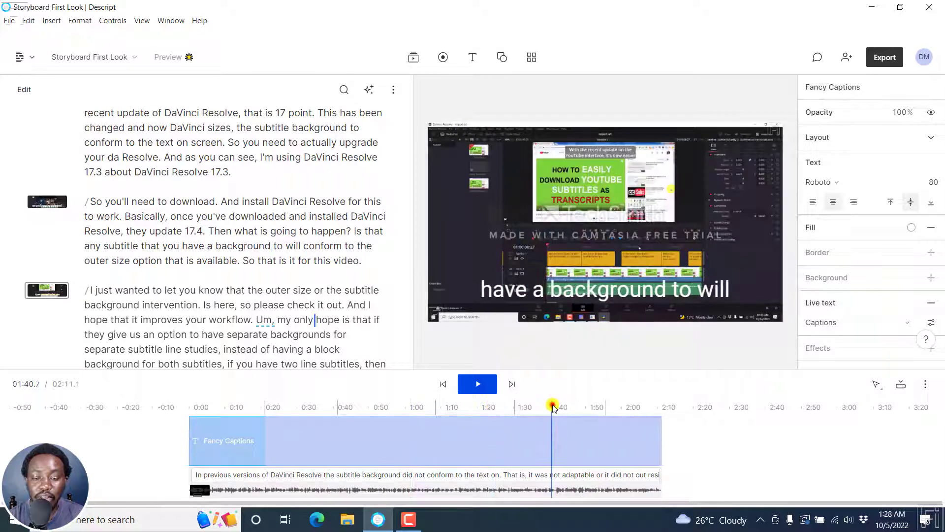
left_click(609, 407)
left_click(647, 407)
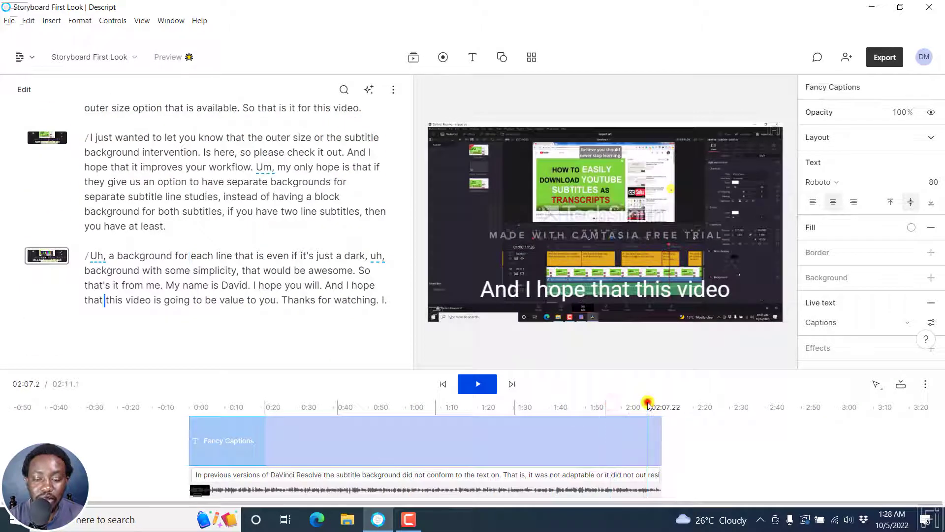
left_click(357, 450)
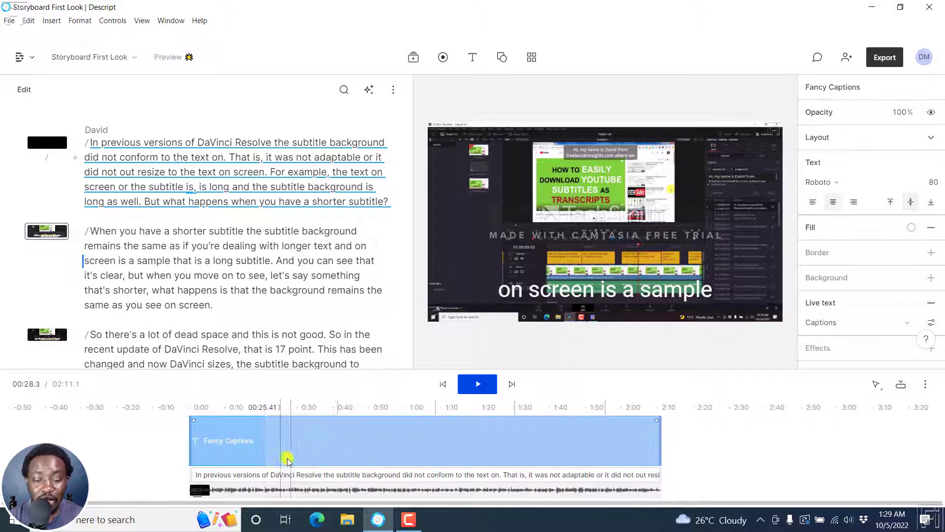
Step: With the captions clip selected, open the Live text Captions style settings in the properties panel
left_click(254, 443)
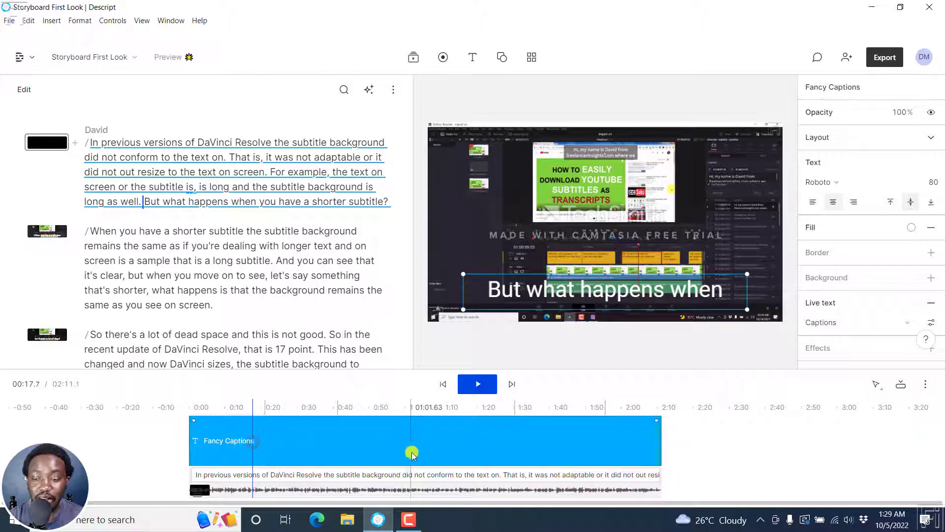
left_click(229, 439)
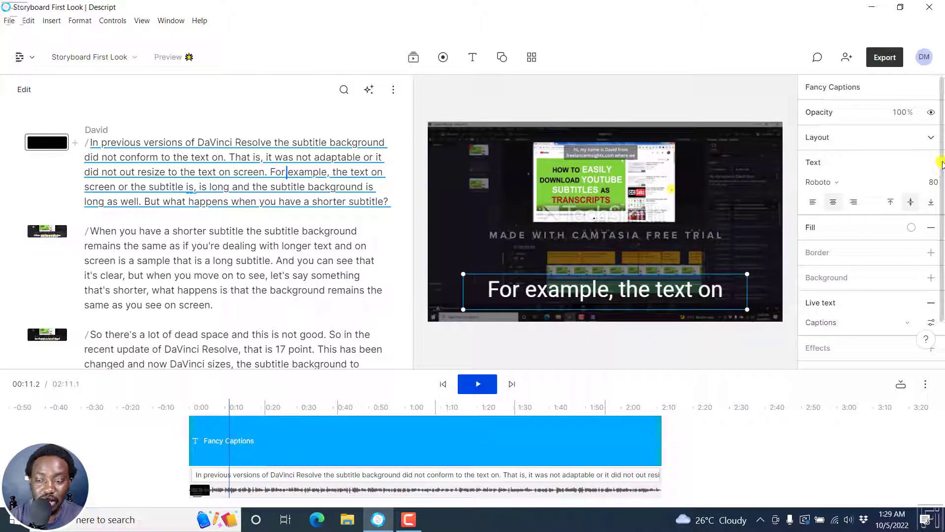
left_click_drag(942, 170, 942, 249)
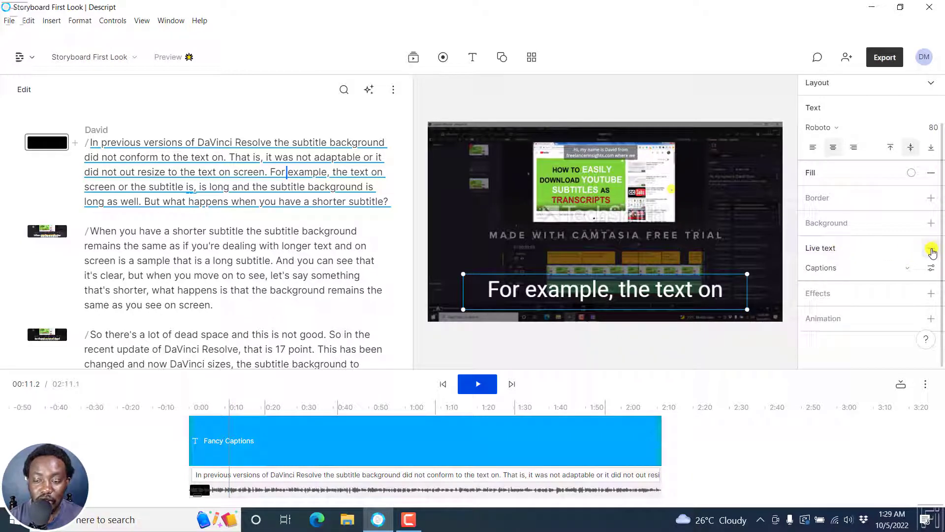
left_click(910, 272)
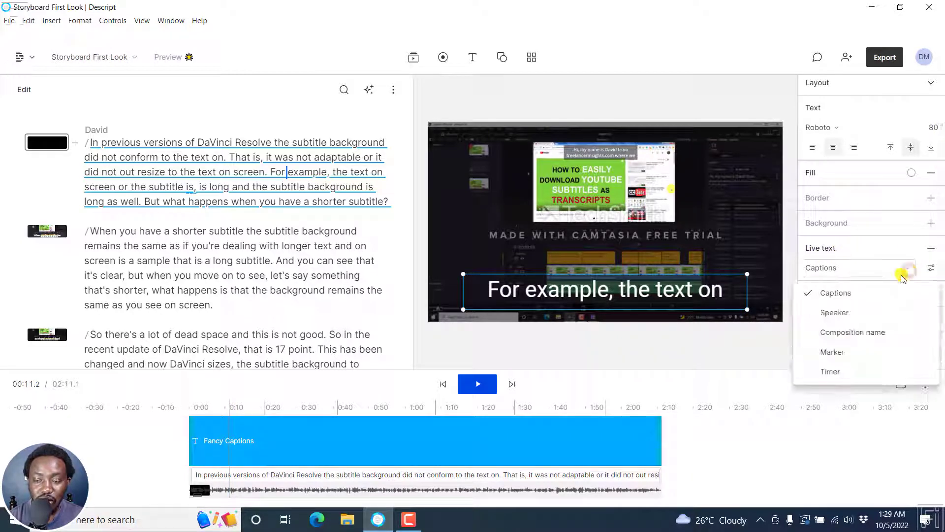
left_click(893, 249)
left_click(931, 269)
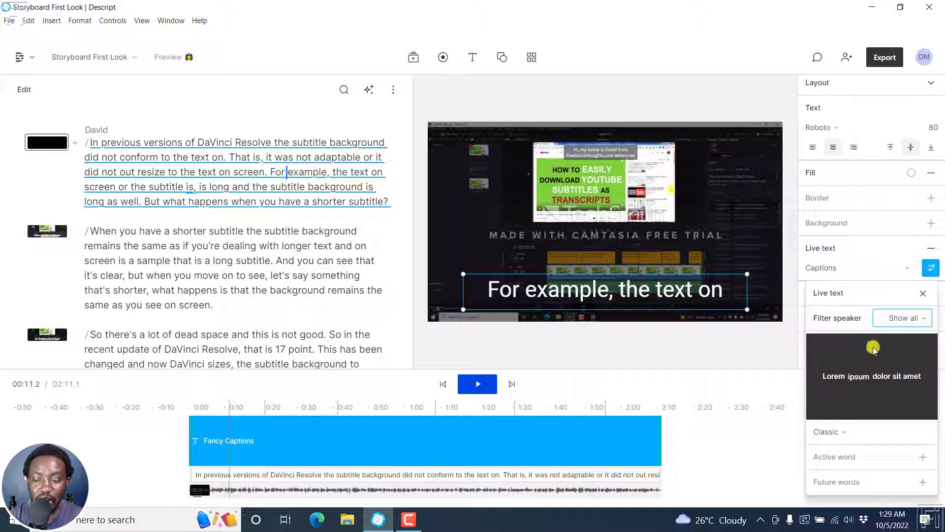
Step: Switch the captions to the Karaoke style and set the active-word highlight to orange ff9600
left_click(844, 431)
left_click(801, 366)
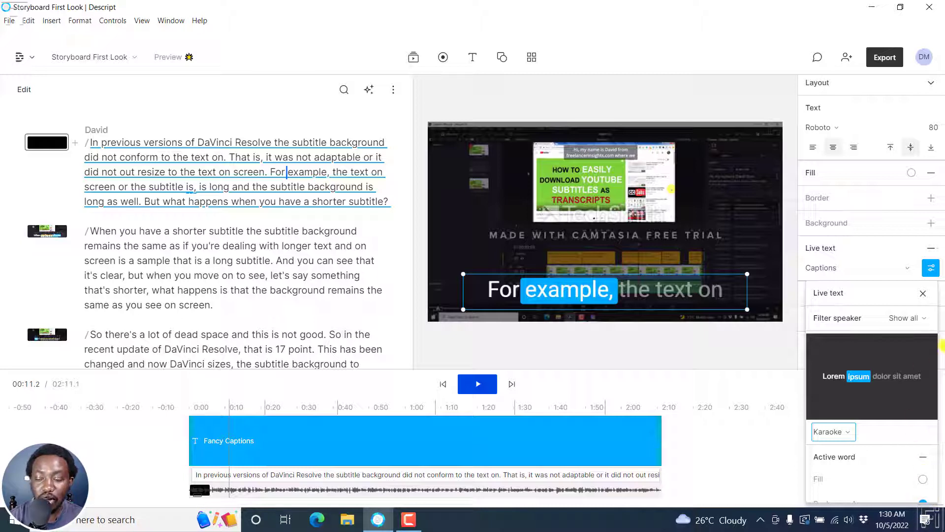
left_click(923, 498)
left_click(815, 360)
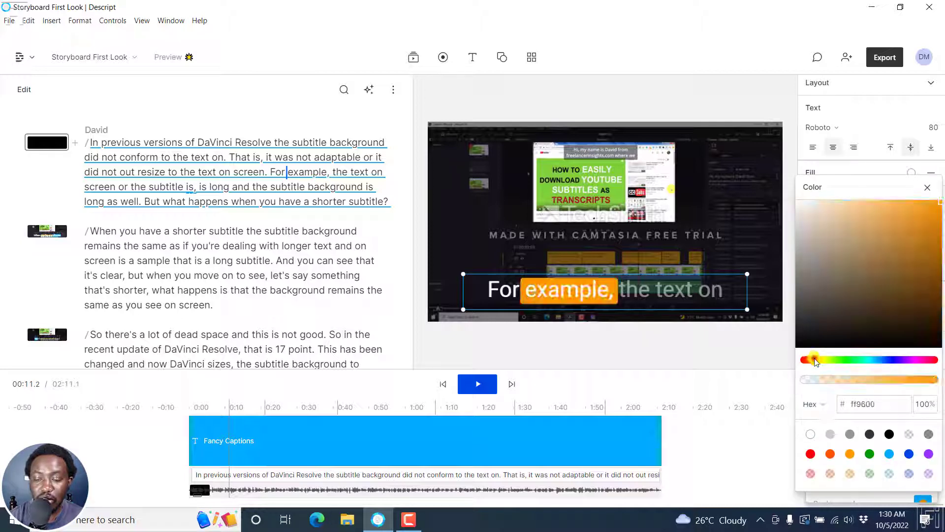
left_click(927, 187)
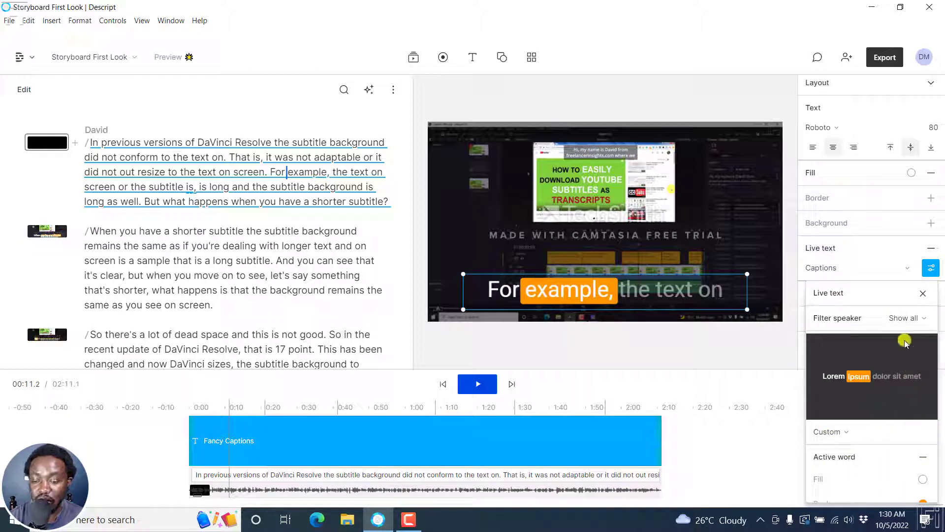
Step: Try the Clean caption style, then reselect Karaoke to restore its default blue active-word highlight
left_click(843, 434)
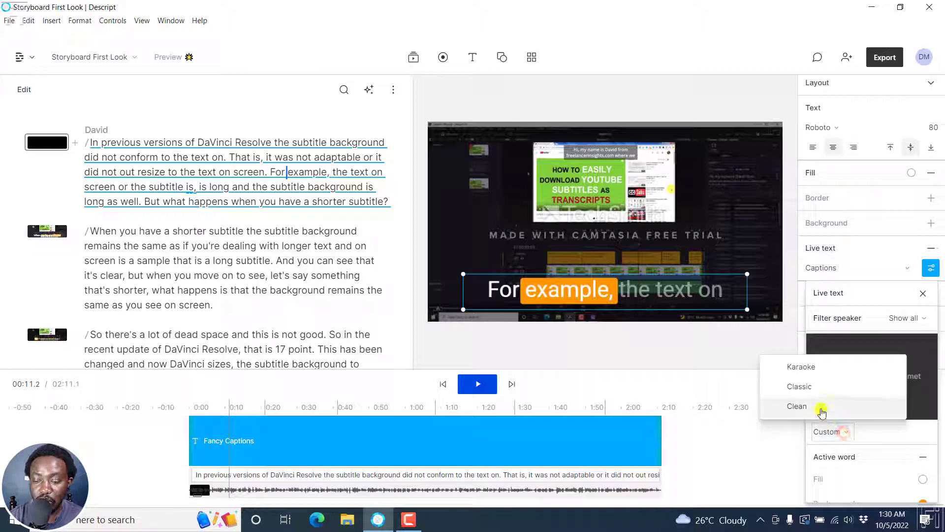
left_click(821, 411)
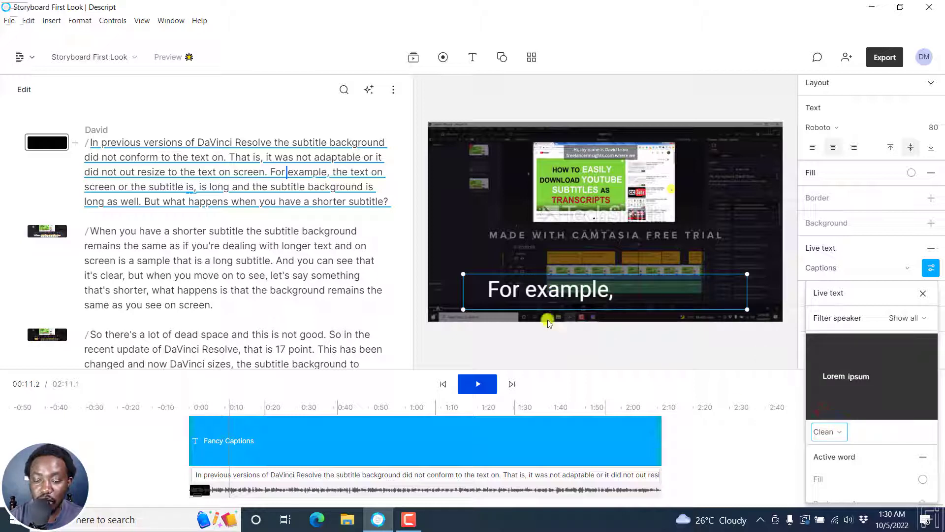
left_click(832, 433)
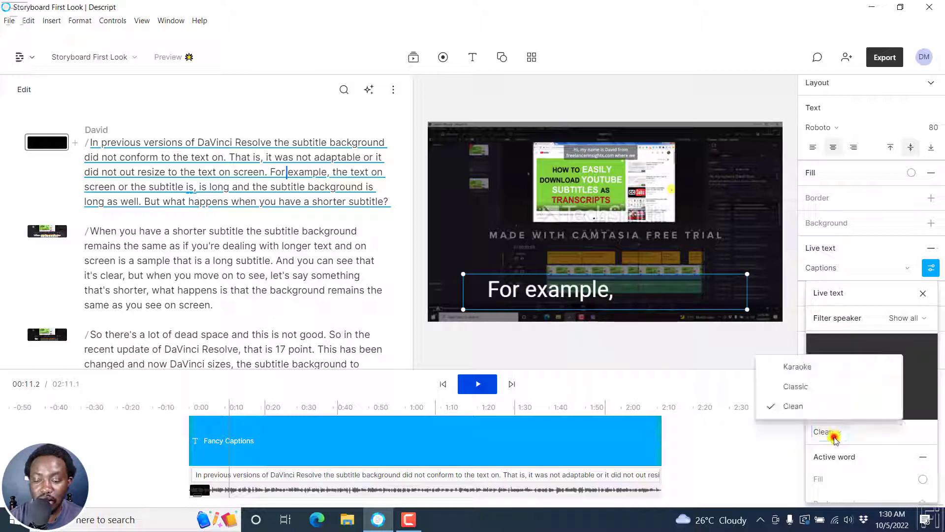
left_click(807, 366)
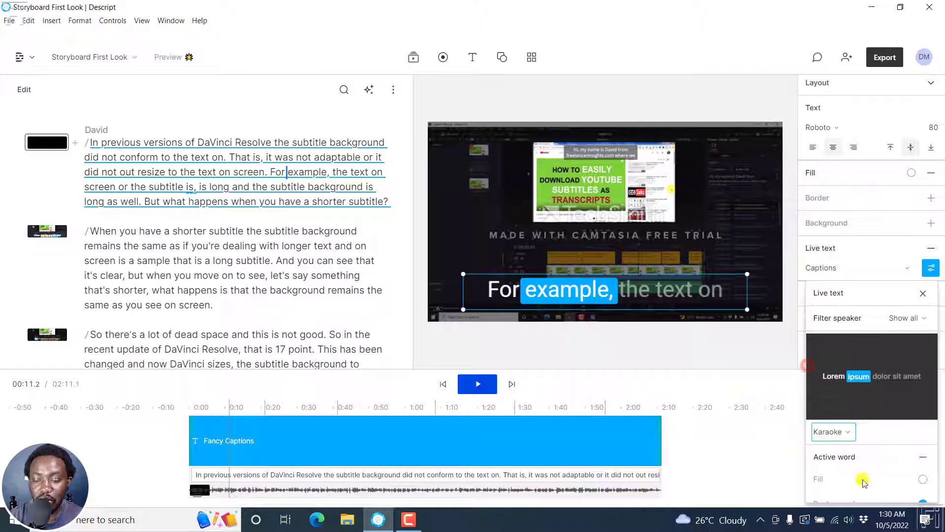
left_click(925, 295)
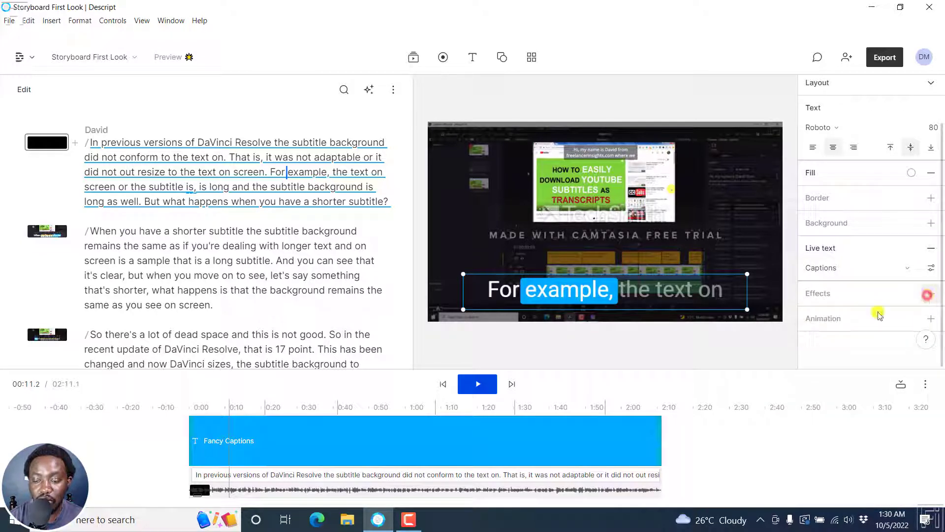
left_click(193, 409)
key("space")
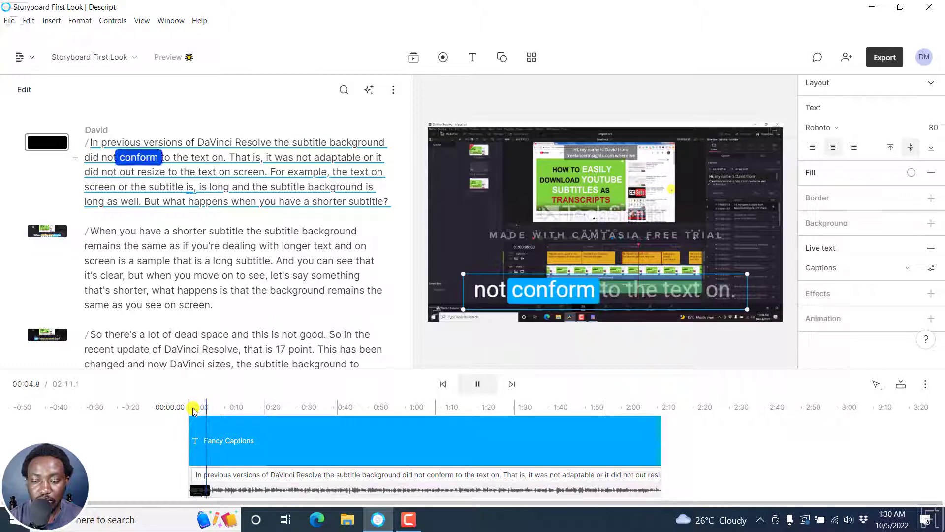
key("space")
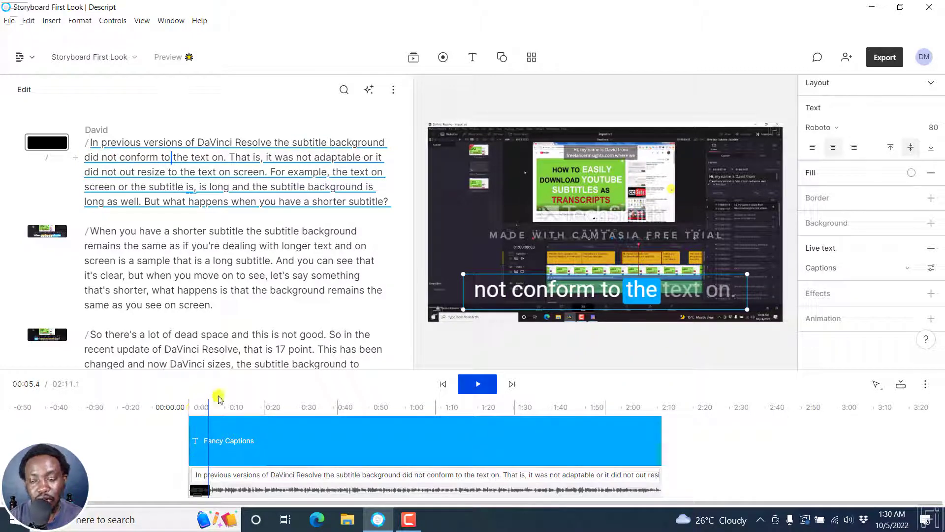
left_click(283, 439)
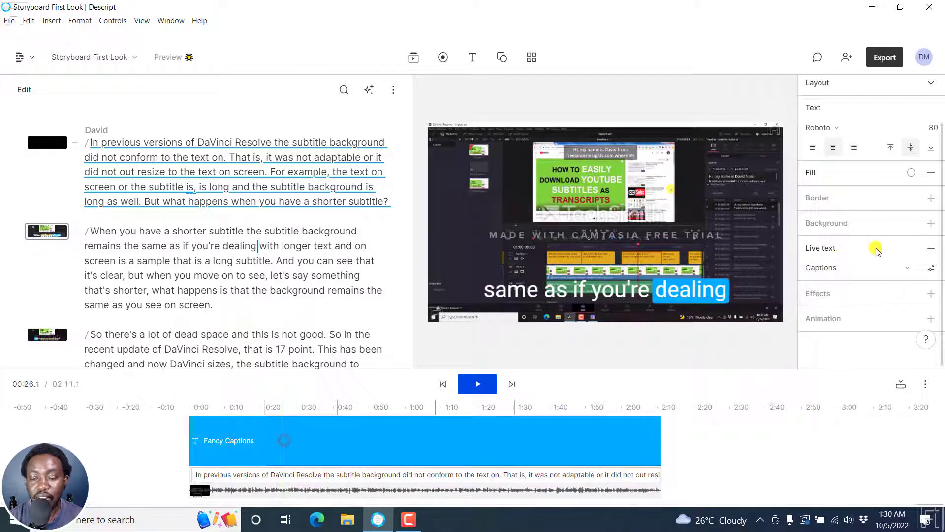
left_click(931, 269)
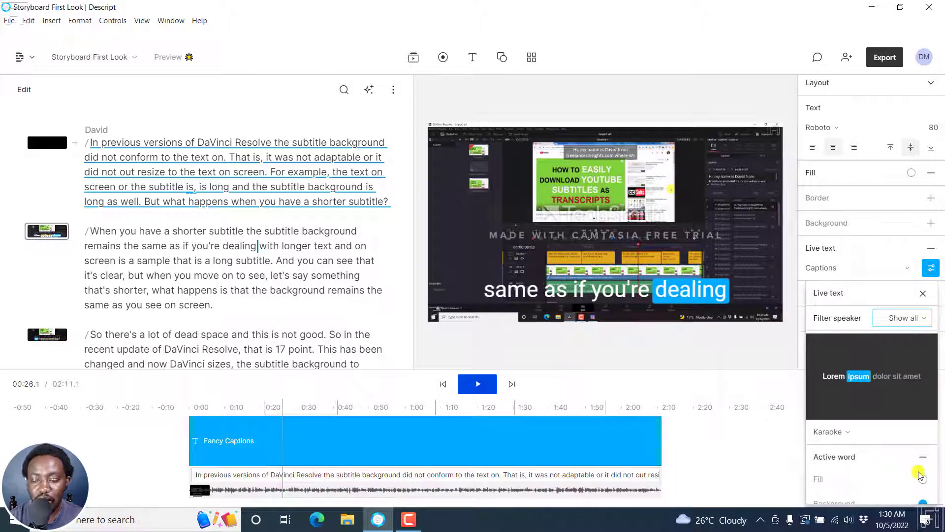